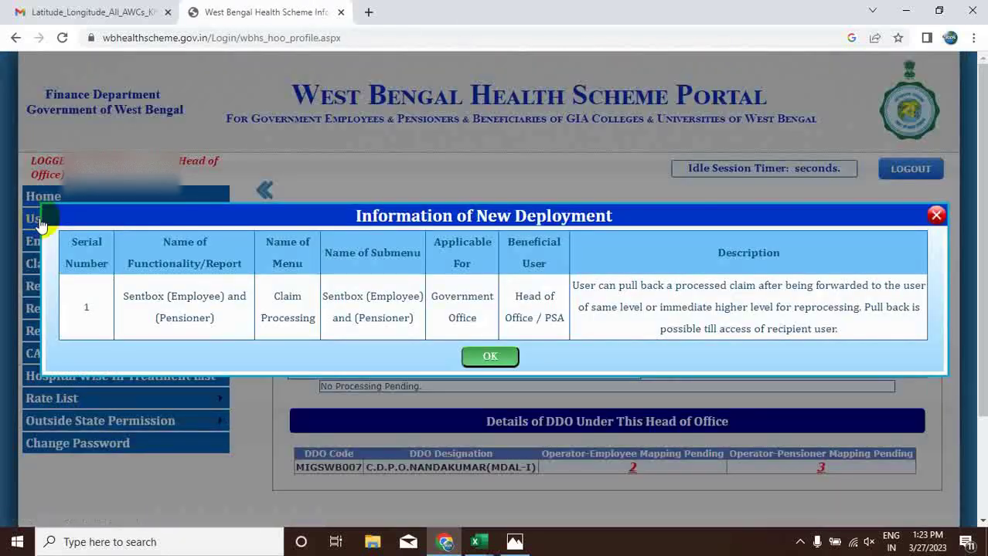
# Dismiss the new deployment notice and open the Update Head Of Office Details form to review the office's details.
pyautogui.click(936, 215)
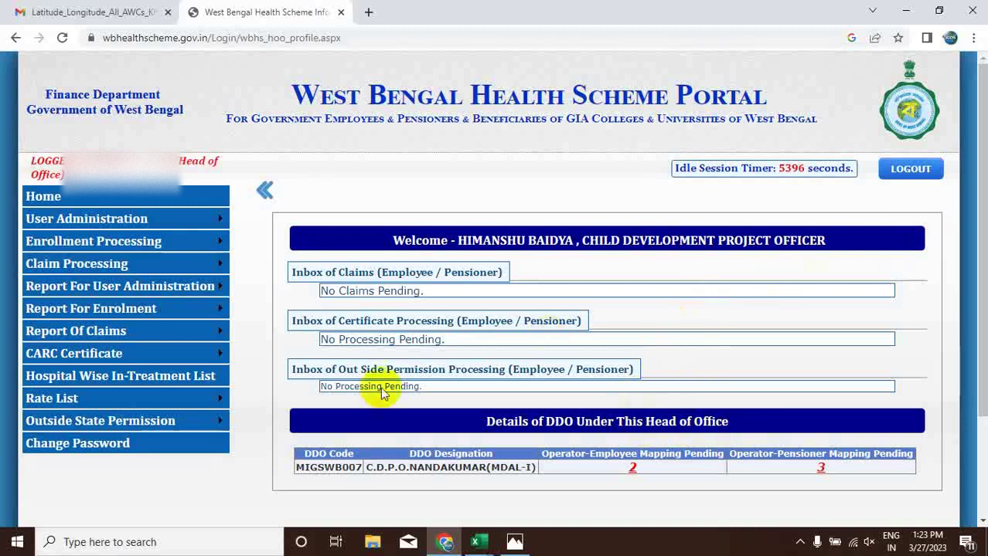
pyautogui.moveTo(193, 420)
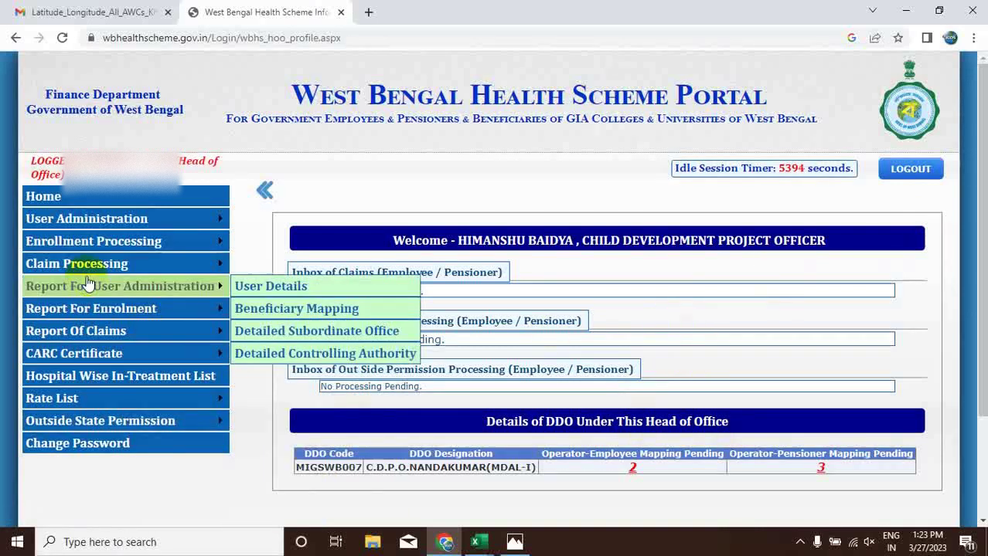
pyautogui.moveTo(54, 220)
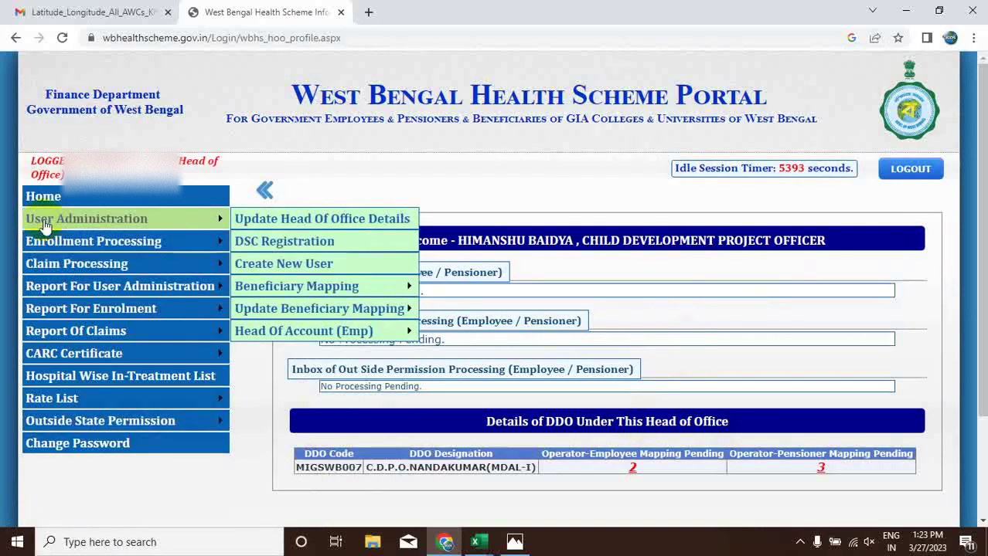
pyautogui.click(275, 223)
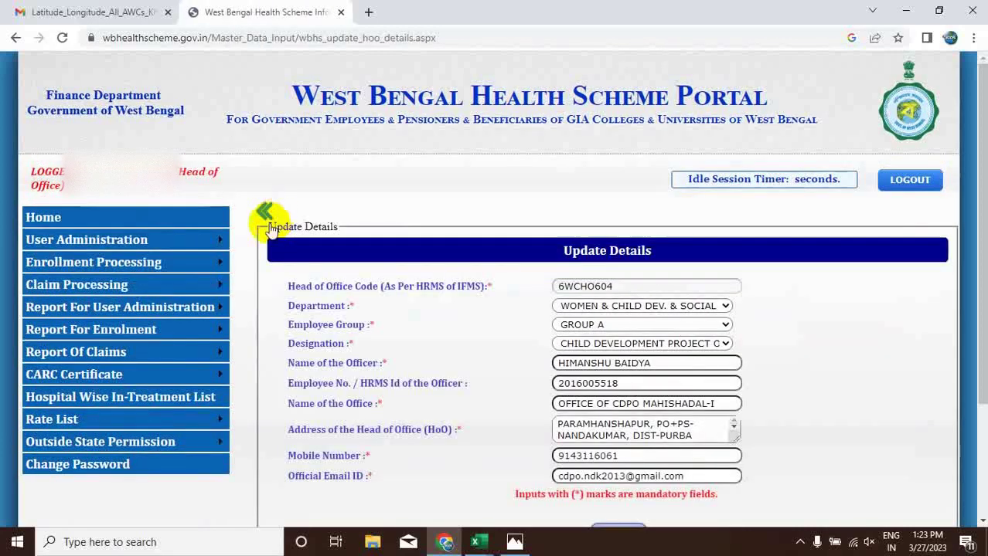
pyautogui.scroll(-2, 847, 348)
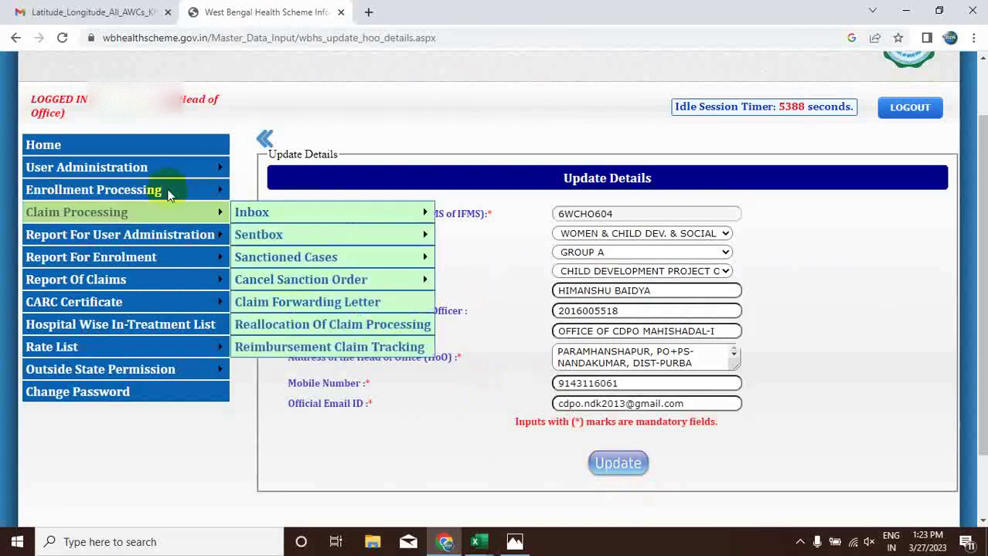
# Open the Create New User form under User Administration.
pyautogui.moveTo(104, 171)
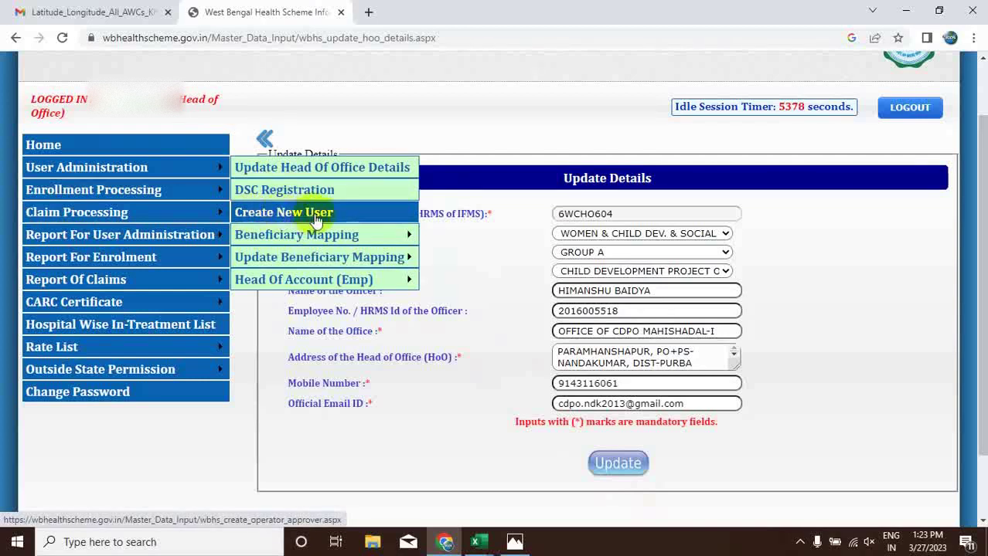
pyautogui.moveTo(287, 235)
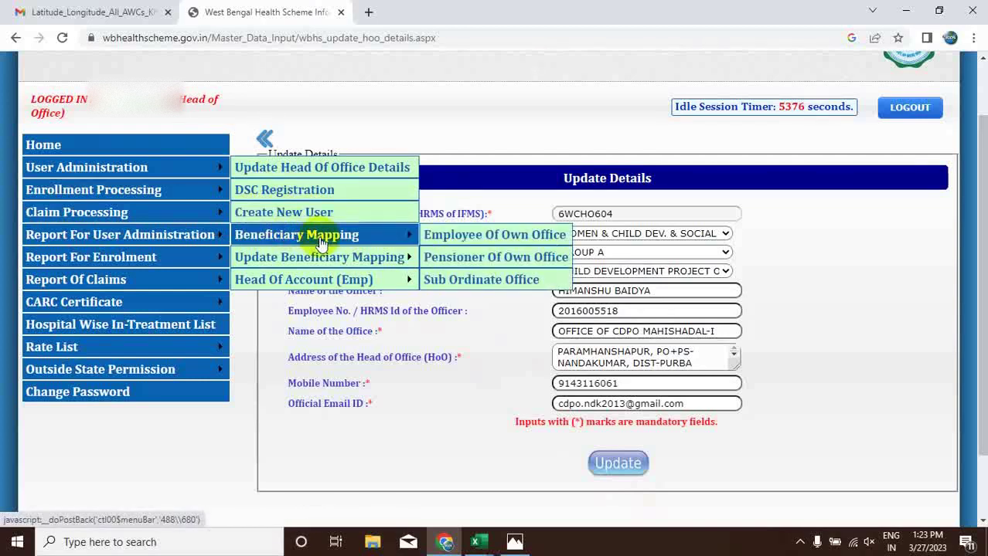
pyautogui.click(313, 216)
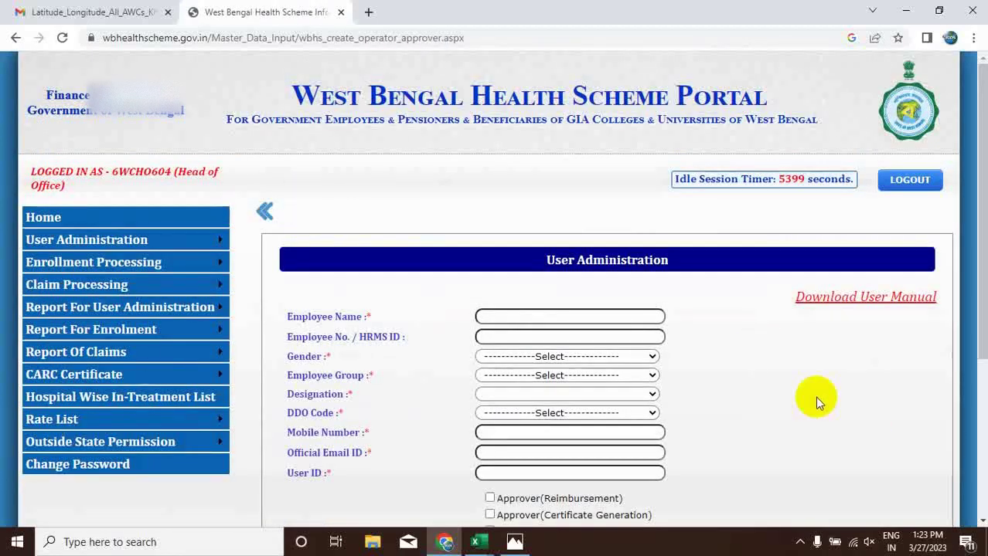
pyautogui.scroll(-1, 812, 398)
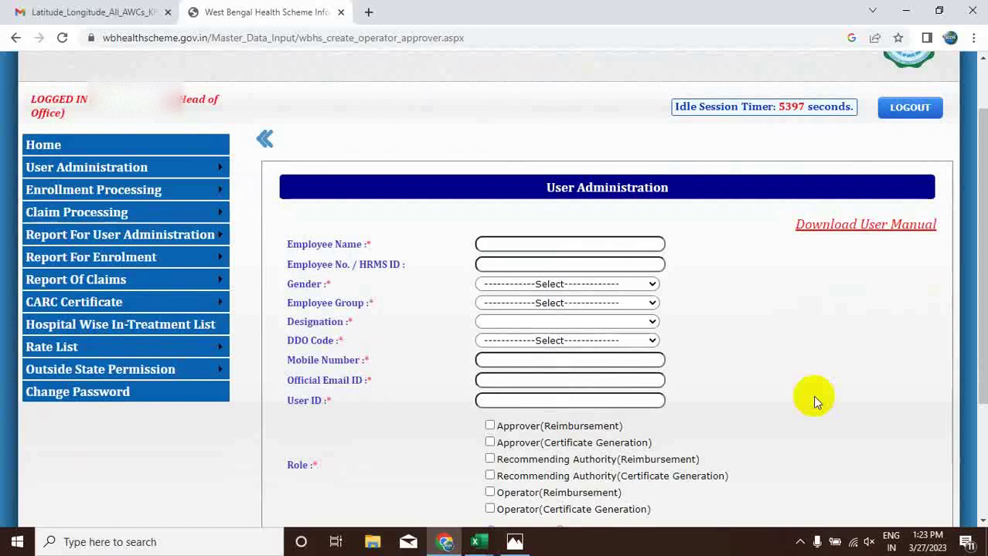
# Enter the new user's employee name and employee number / HRMS ID.
pyautogui.click(507, 245)
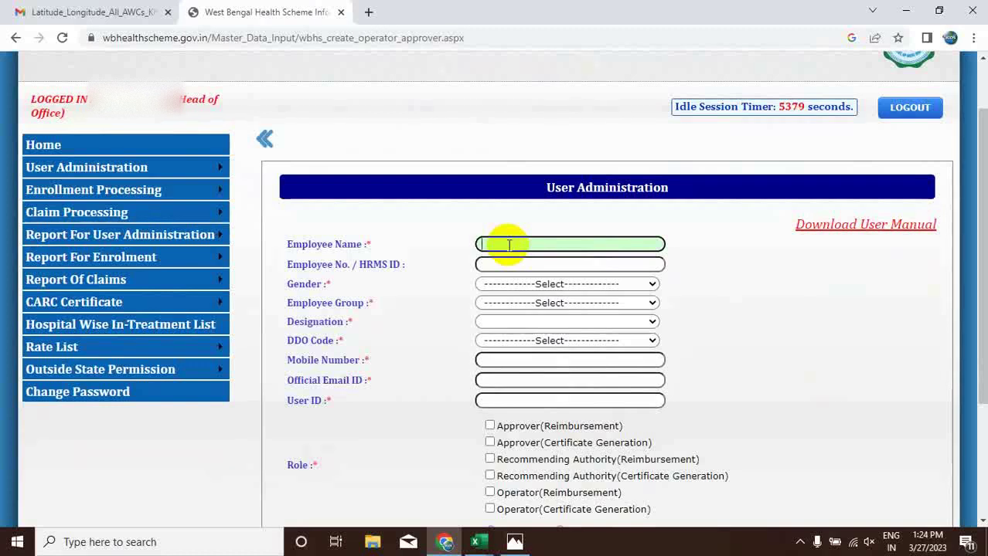
pyautogui.write('sARA')
pyautogui.press('BackSpace')
pyautogui.press('BackSpace')
pyautogui.press('BackSpace')
pyautogui.press('BackSpace')
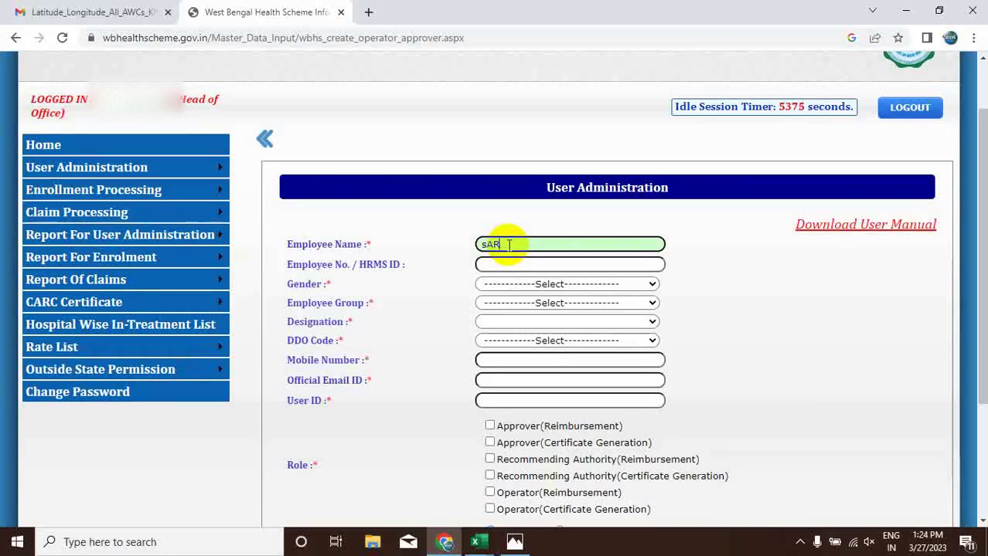
pyautogui.write('Sara')
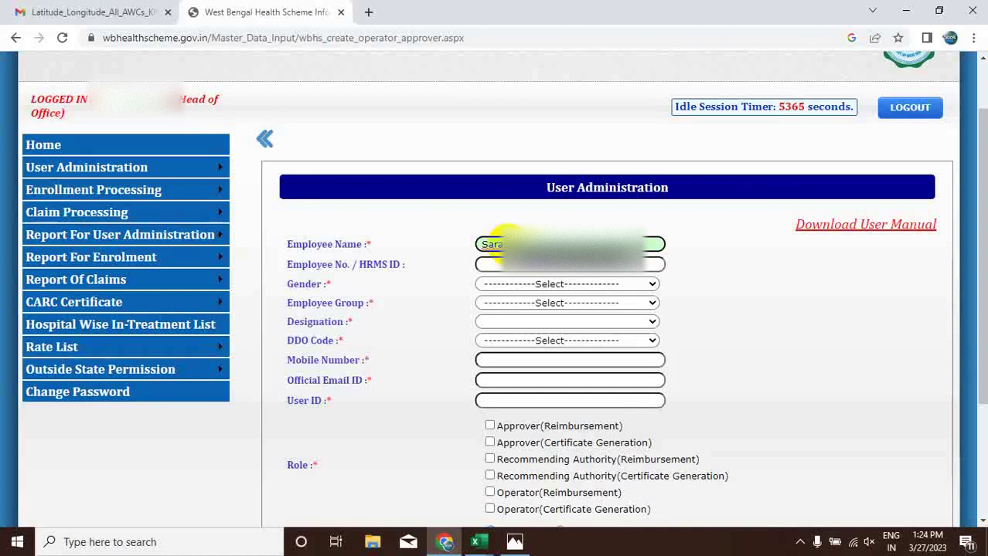
pyautogui.click(503, 266)
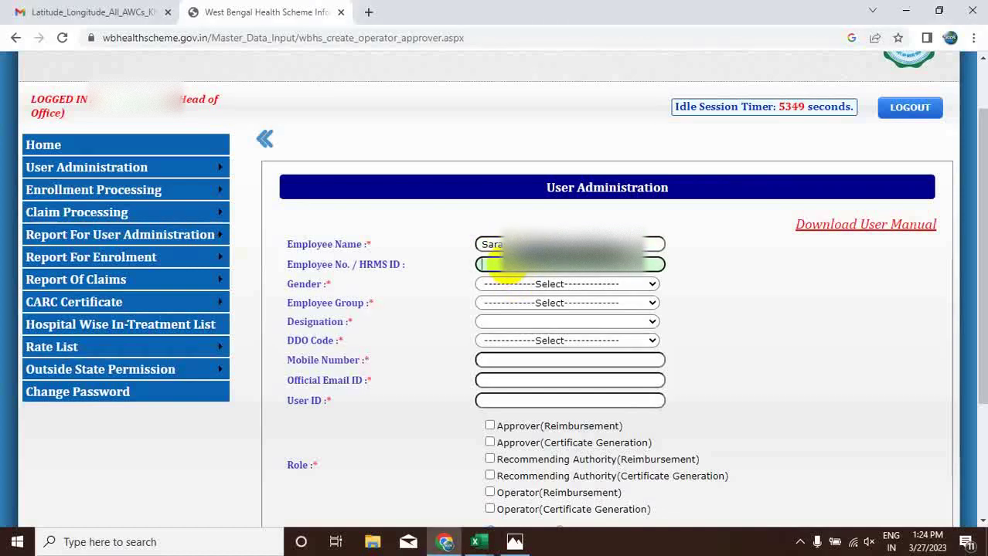
pyautogui.write('199')
# Set the new user's gender to FEMALE and the employee group to GROUP B.
pyautogui.click(653, 284)
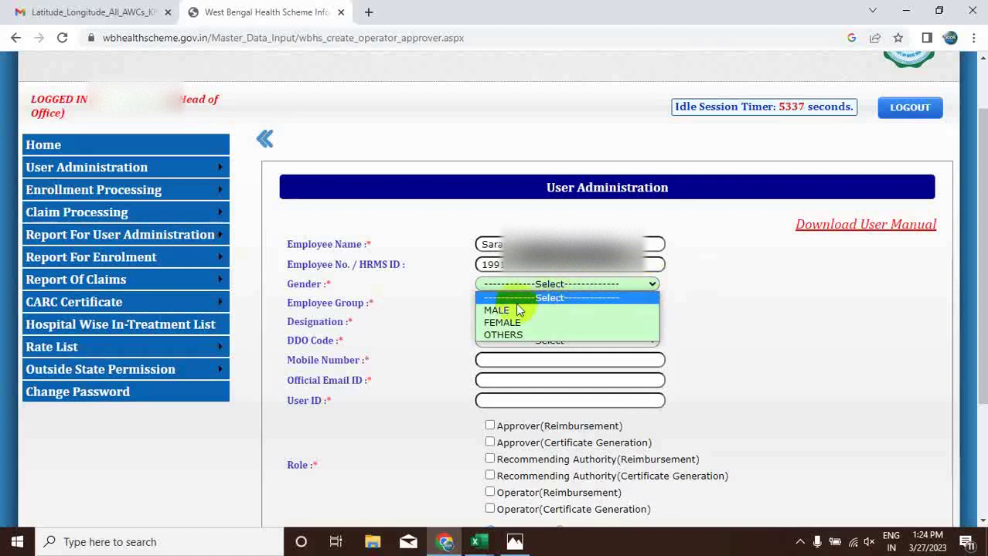
pyautogui.click(493, 324)
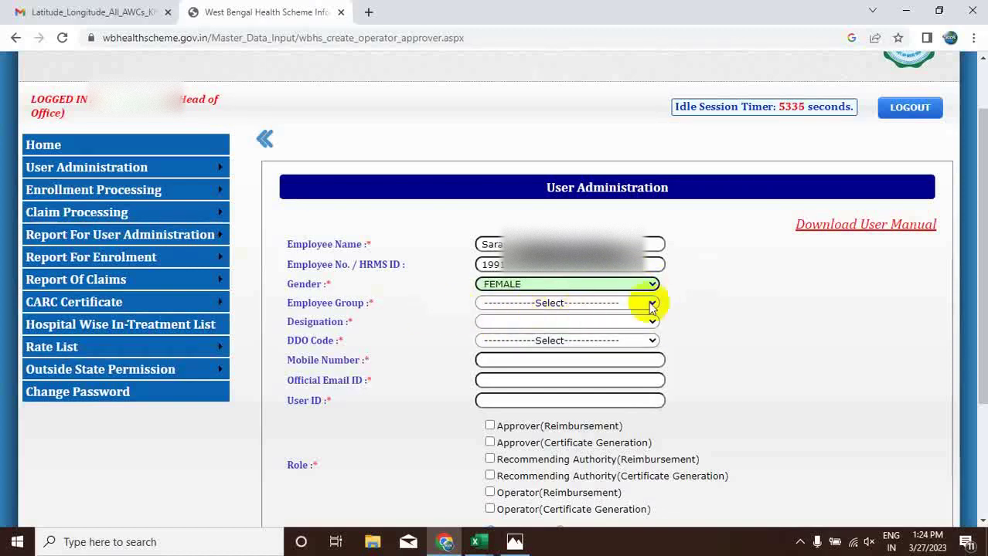
pyautogui.click(654, 303)
pyautogui.click(515, 341)
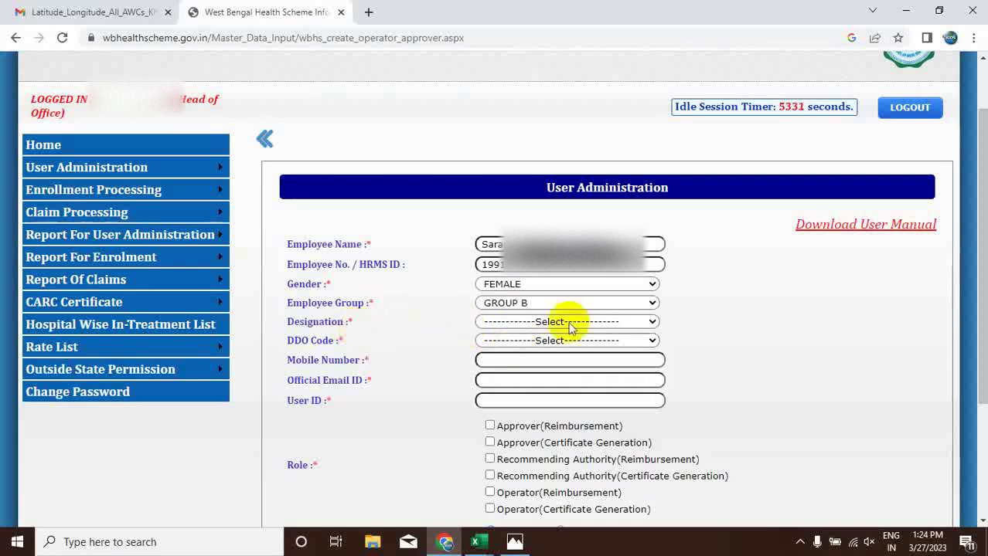
# Set the designation to SUPERVISOR ICDS PROJECT and the DDO code to MIGSWB007.
pyautogui.click(655, 320)
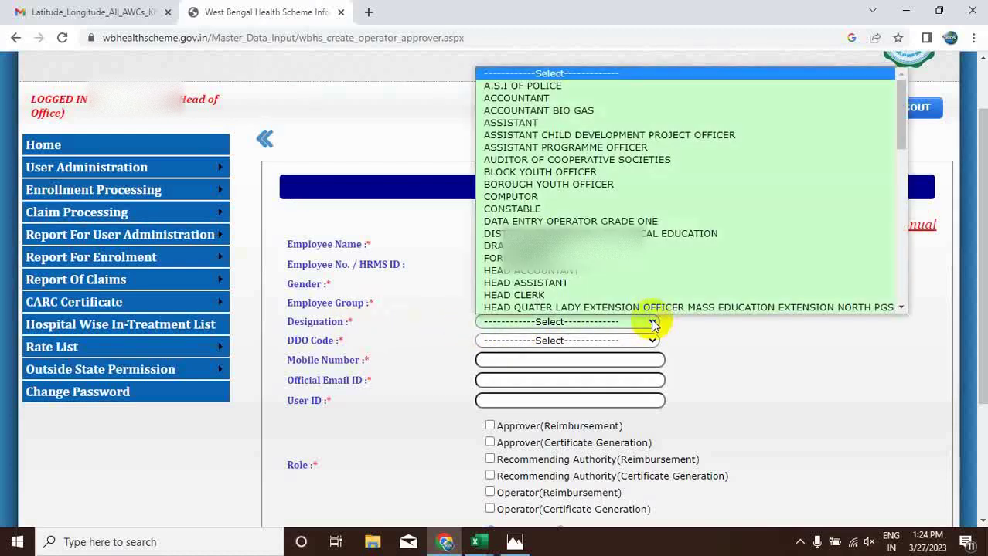
pyautogui.scroll(-1, 583, 214)
pyautogui.scroll(-5, 584, 214)
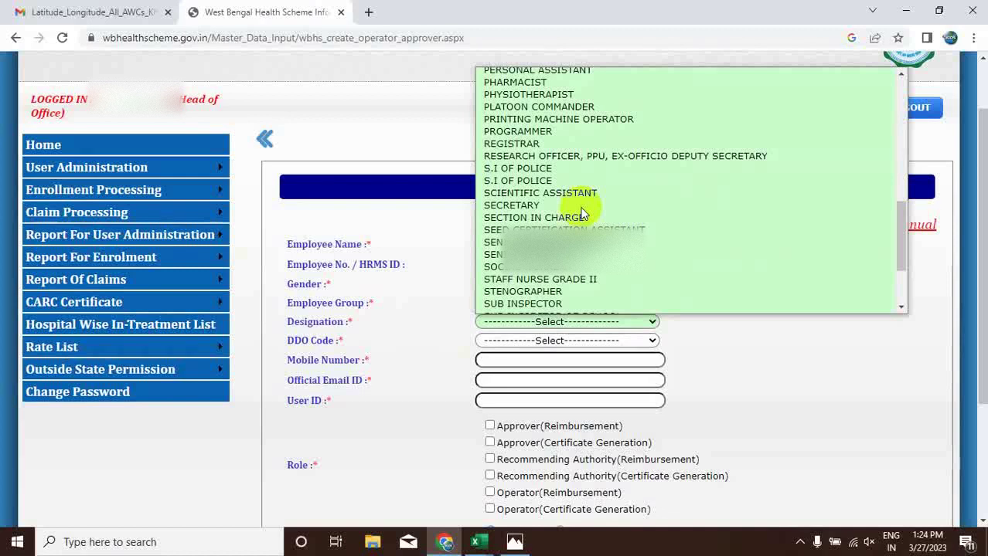
pyautogui.scroll(-3, 583, 214)
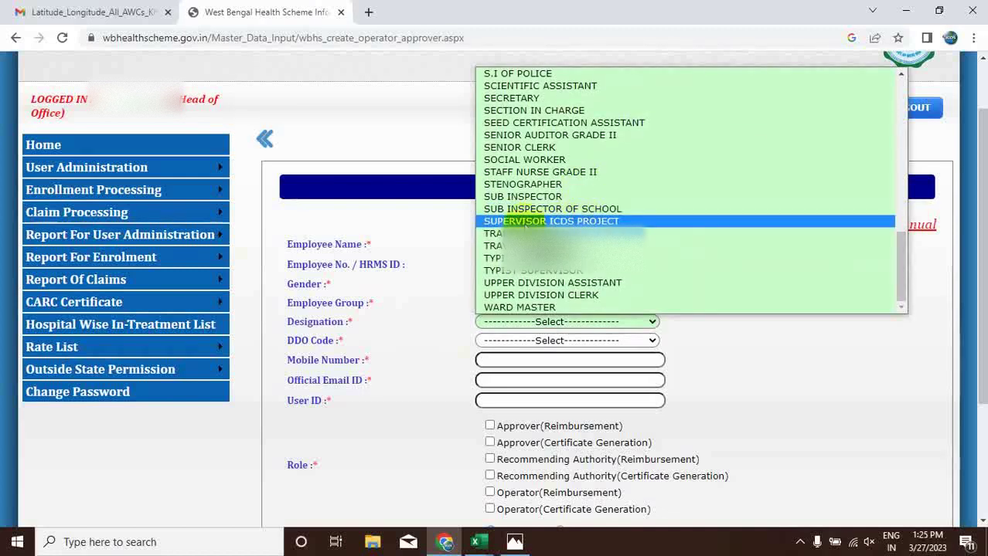
pyautogui.click(607, 222)
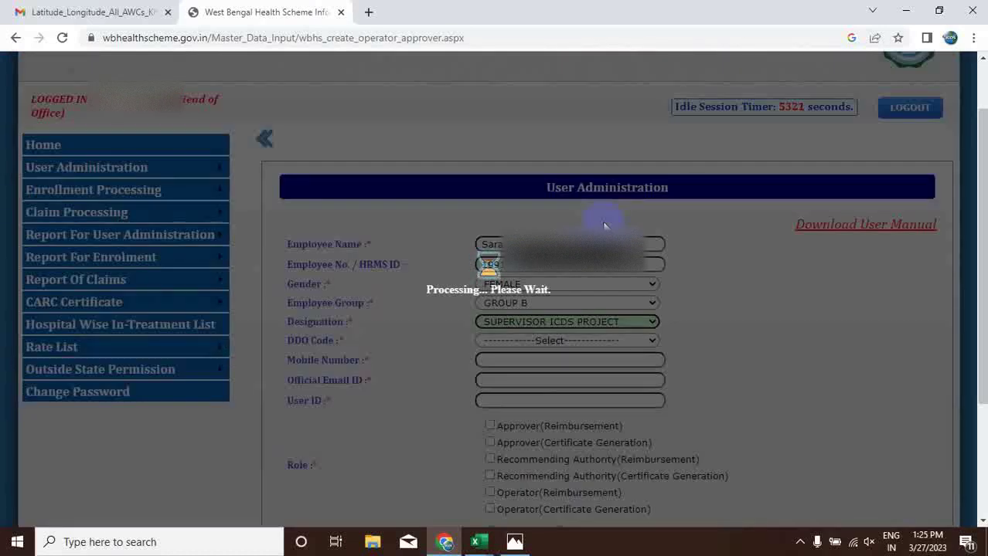
pyautogui.scroll(-1, 761, 276)
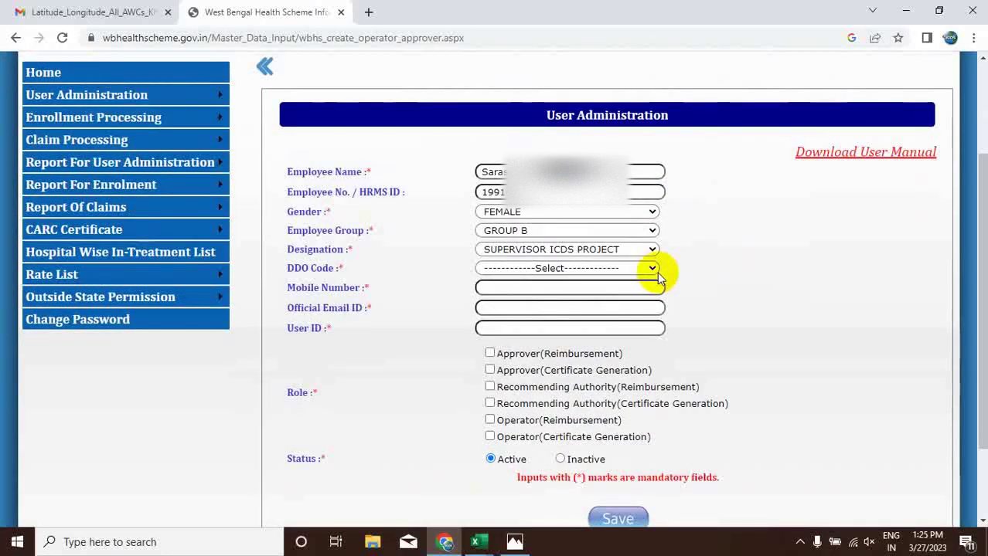
pyautogui.click(649, 269)
pyautogui.click(522, 294)
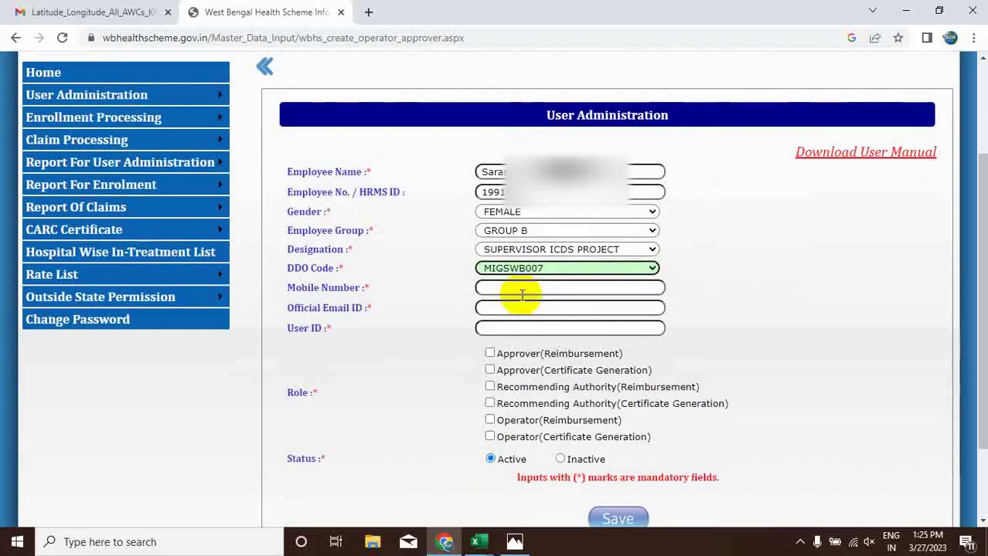
# Fill in the new user's mobile number, official email ID and user ID.
pyautogui.click(506, 290)
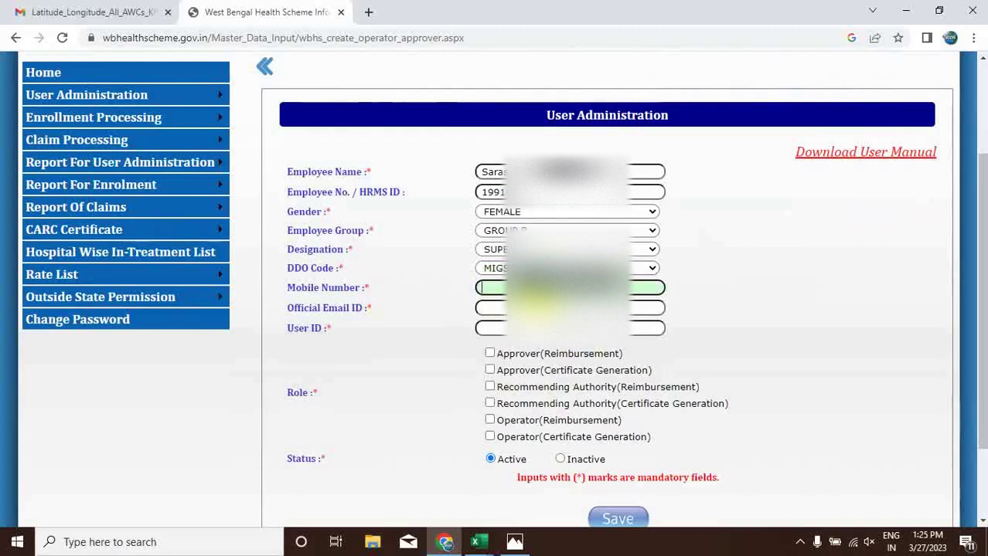
pyautogui.hotkey('ctrl', 'v')
pyautogui.click(538, 308)
pyautogui.click(572, 344)
pyautogui.click(501, 329)
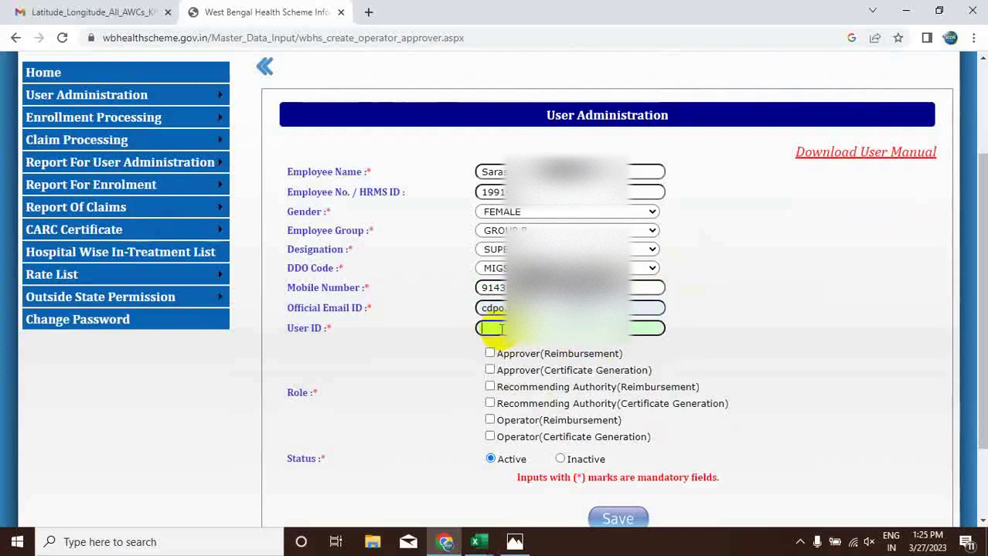
pyautogui.write('saras')
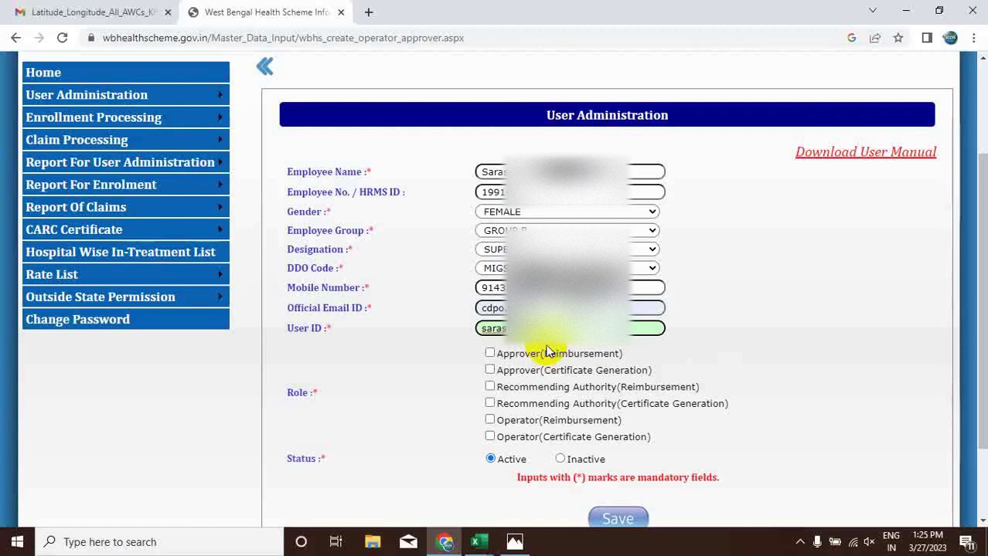
# Assign the Operator(Reimbursement) and Operator(Certificate Generation) roles, save the new user and check the entry in the user list.
pyautogui.scroll(-2, 826, 323)
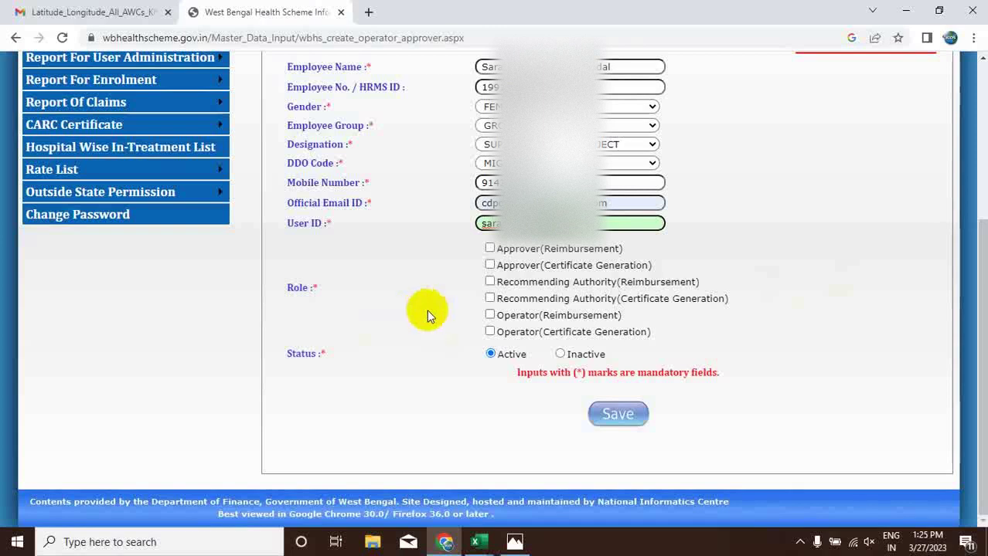
pyautogui.click(491, 315)
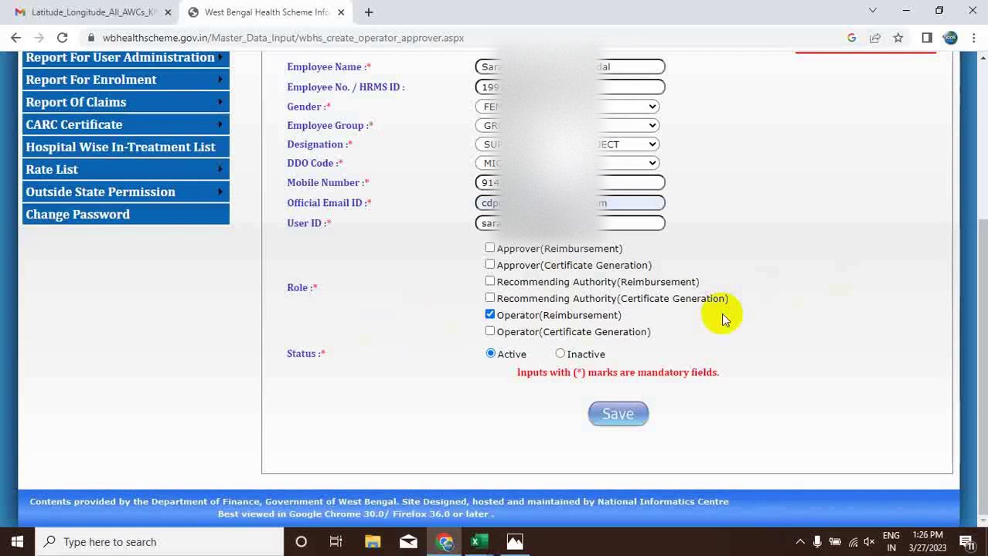
pyautogui.click(490, 333)
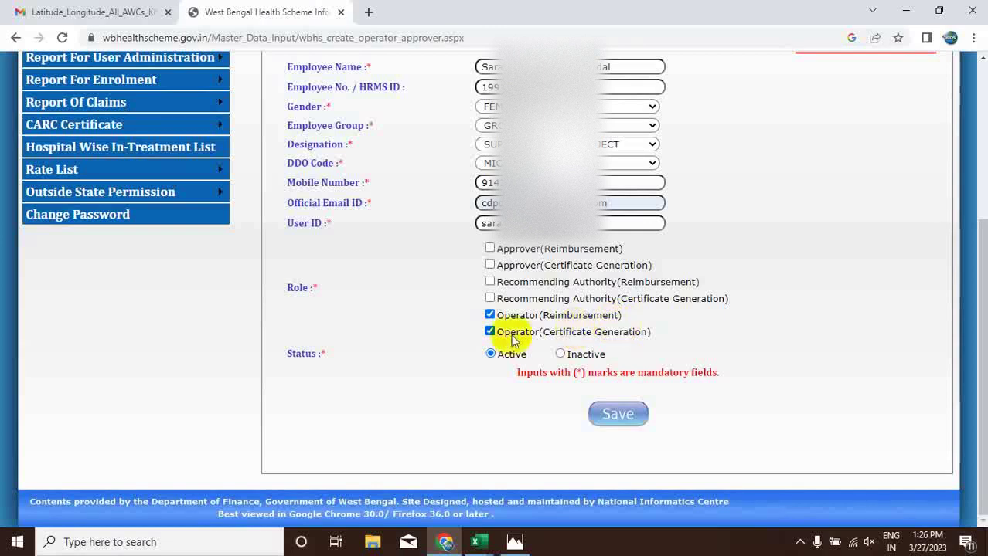
pyautogui.click(628, 415)
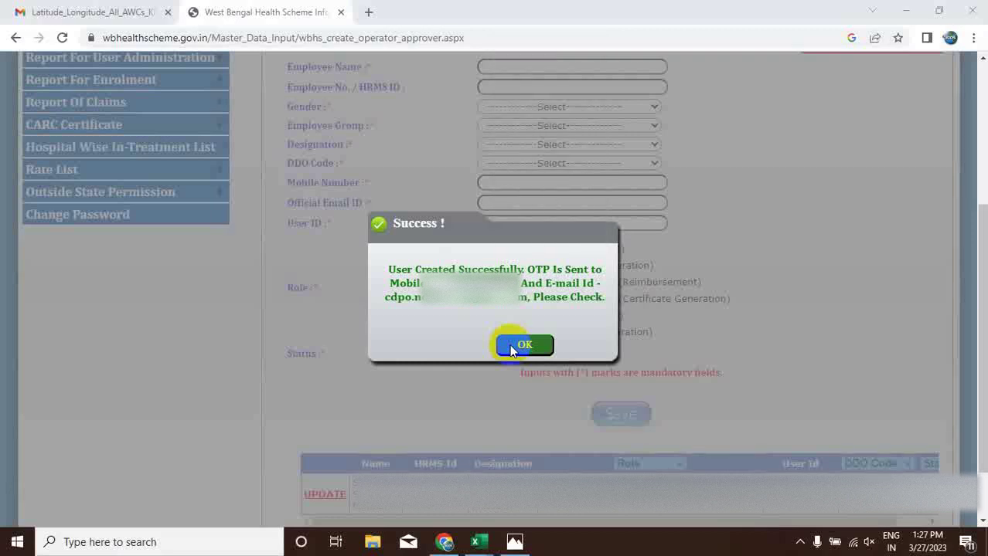
pyautogui.click(522, 345)
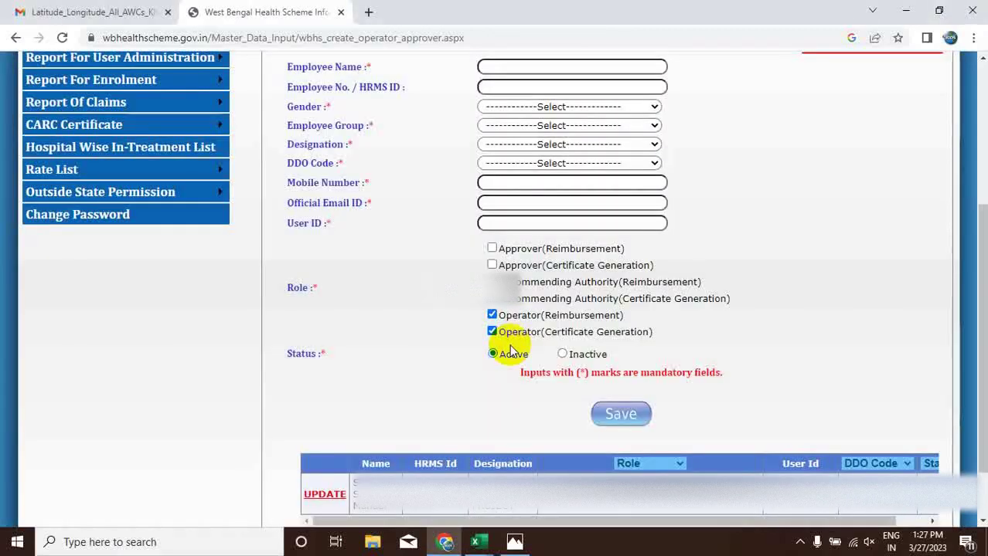
pyautogui.scroll(-1, 788, 336)
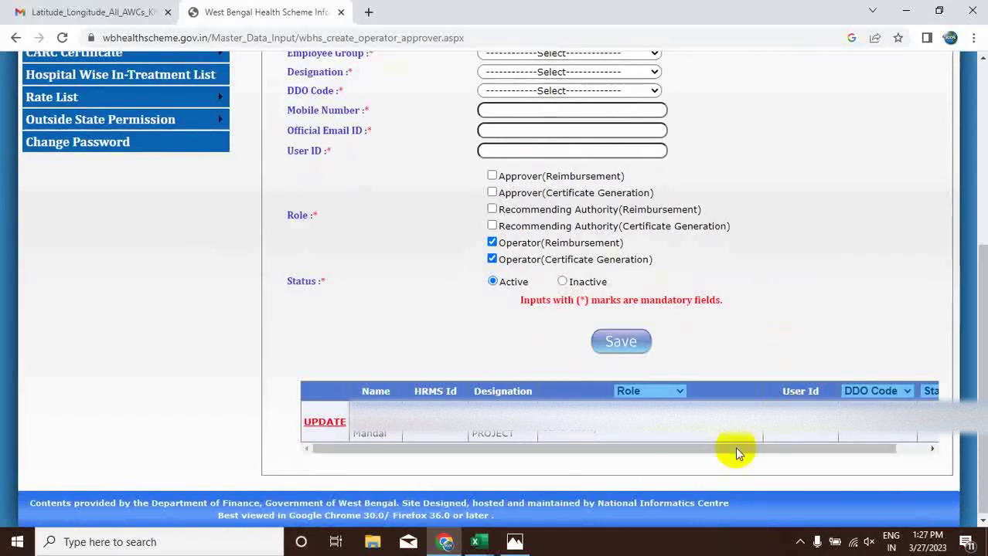
pyautogui.moveTo(662, 452); pyautogui.dragTo(558, 437)
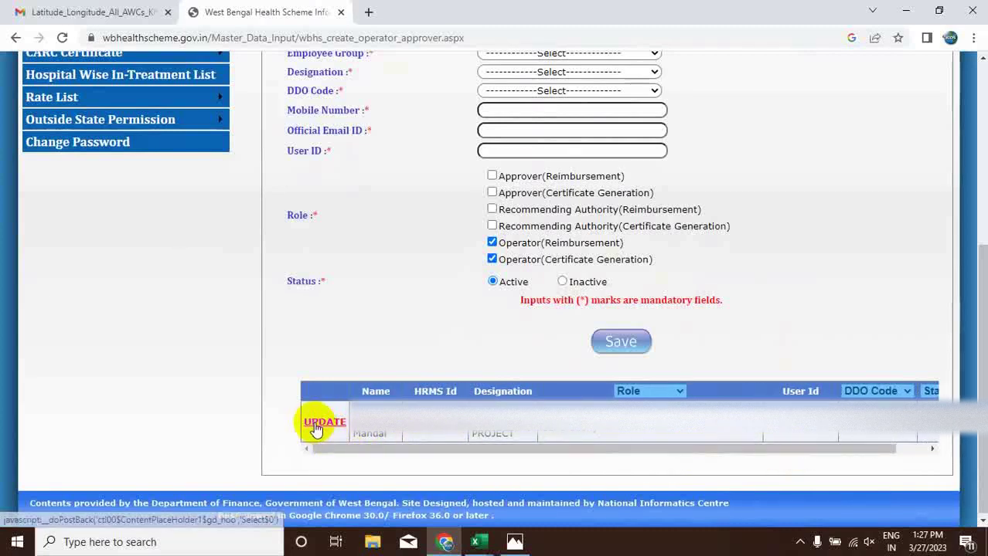